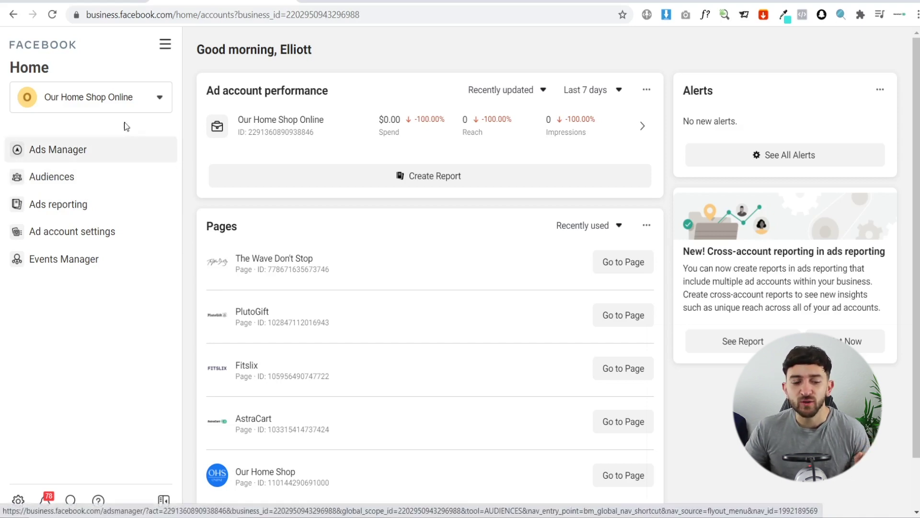
Open Events Manager and start connecting a Web data source via the Facebook pixel
{"action": "left_click", "coordinate": [165, 49]}
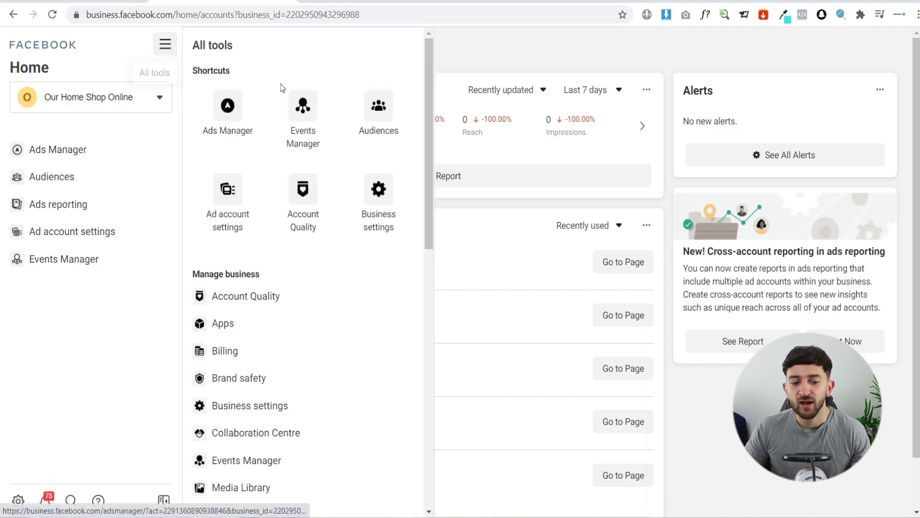
{"action": "left_click", "coordinate": [294, 112]}
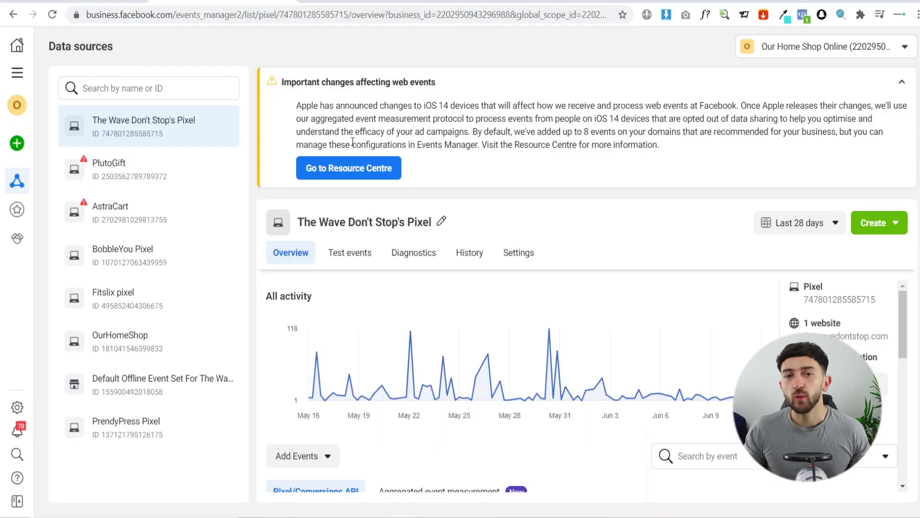
{"action": "mouse_move", "coordinate": [35, 153]}
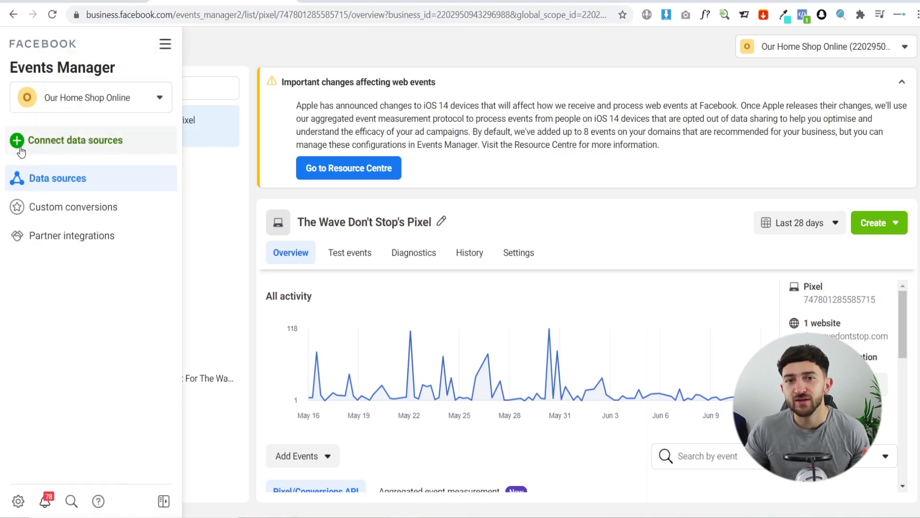
{"action": "left_click", "coordinate": [48, 147]}
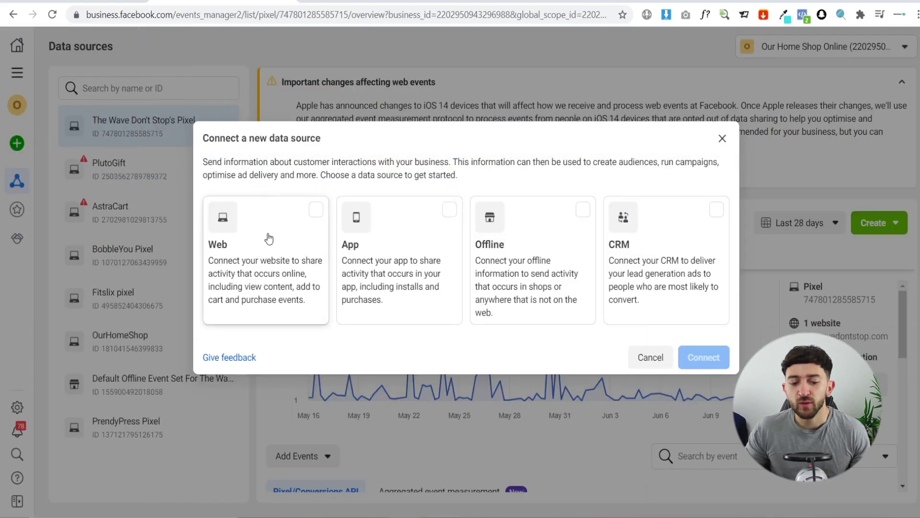
{"action": "left_click", "coordinate": [263, 260]}
{"action": "left_click", "coordinate": [703, 357]}
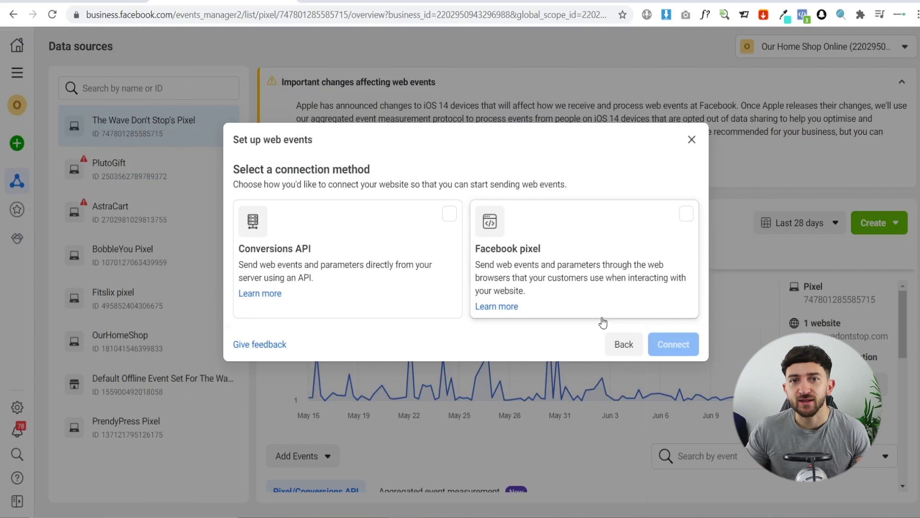
{"action": "left_click", "coordinate": [585, 246]}
{"action": "left_click", "coordinate": [664, 344]}
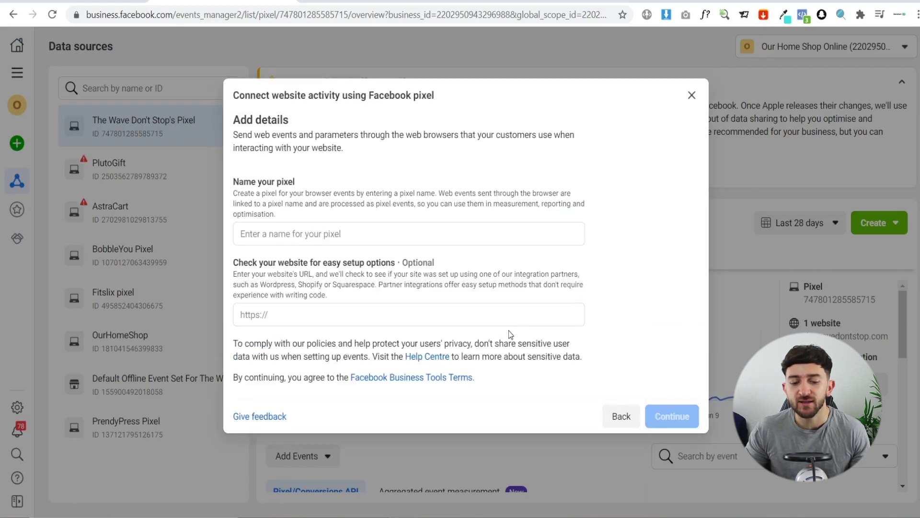
{"action": "left_click", "coordinate": [336, 240]}
{"action": "type", "text": "WooSurveys Pixel"}
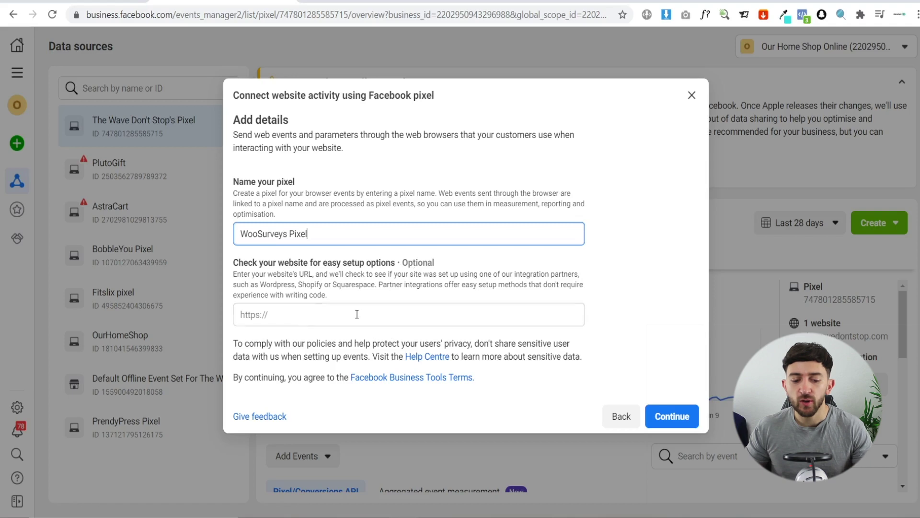
{"action": "left_click", "coordinate": [318, 315]}
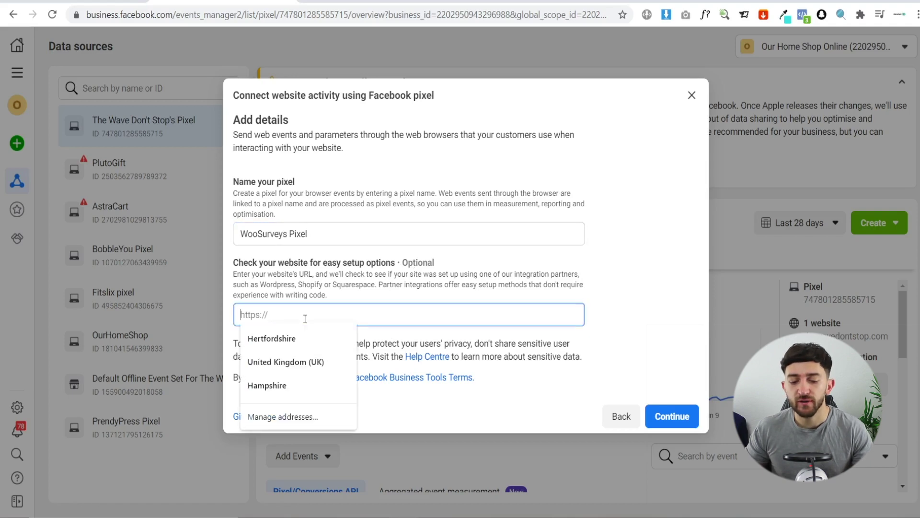
{"action": "type", "text": "https://woosurveys.com/"}
{"action": "left_click", "coordinate": [672, 416]}
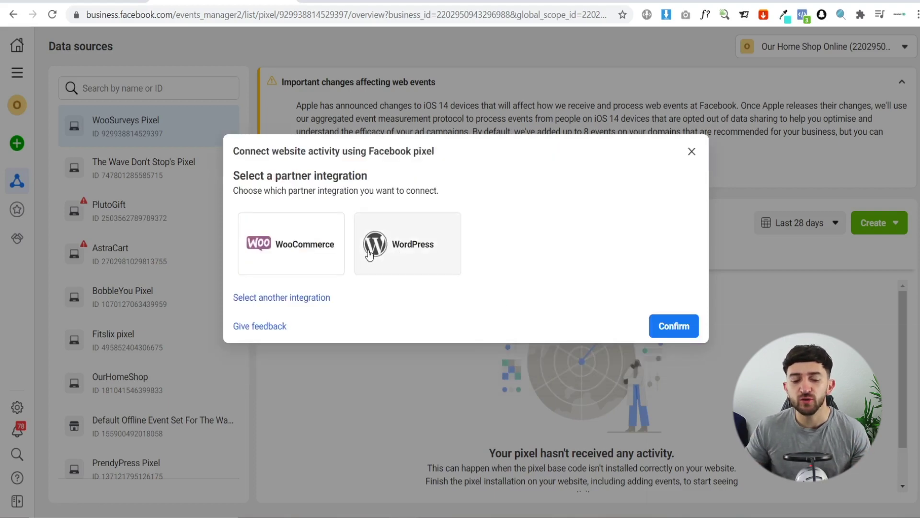
Confirm the WooCommerce partner integration and scroll down the WooSurveys Pixel overview
{"action": "left_click", "coordinate": [671, 328]}
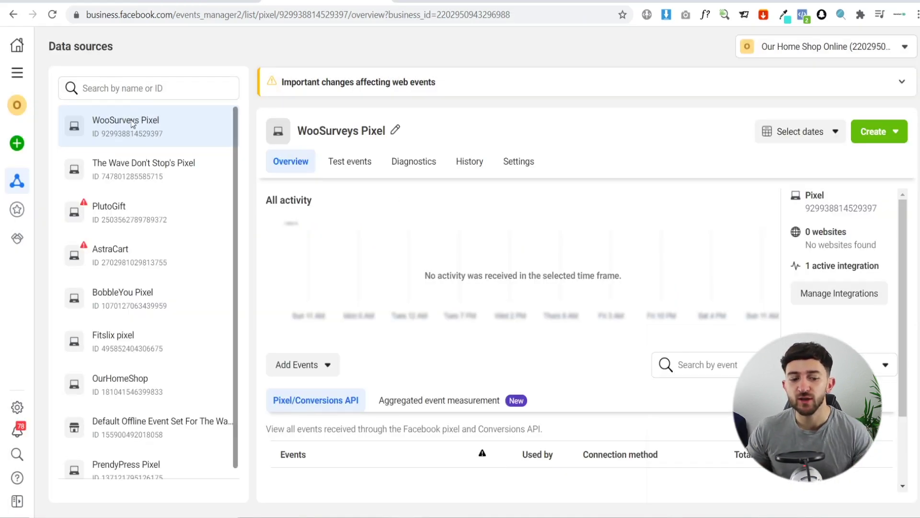
{"action": "scroll", "coordinate": [503, 269], "scroll_direction": "down", "scroll_amount": 2}
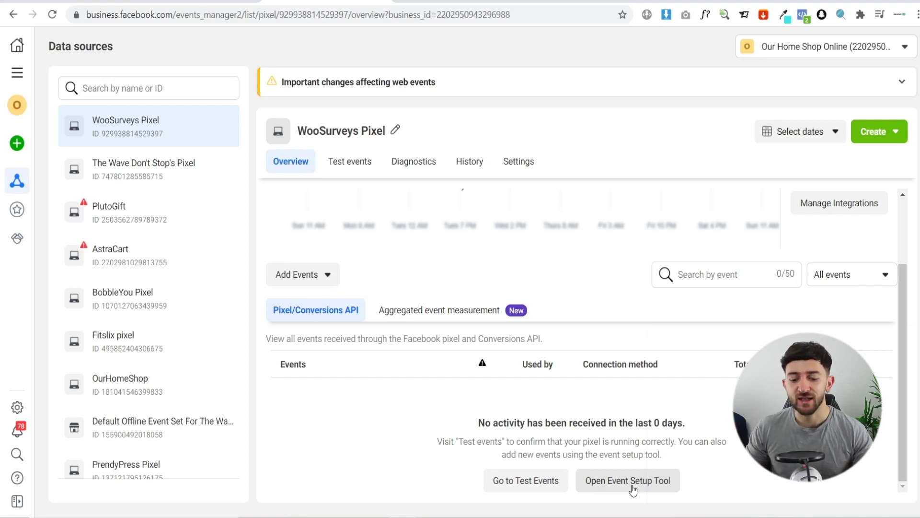
{"action": "left_click", "coordinate": [605, 486]}
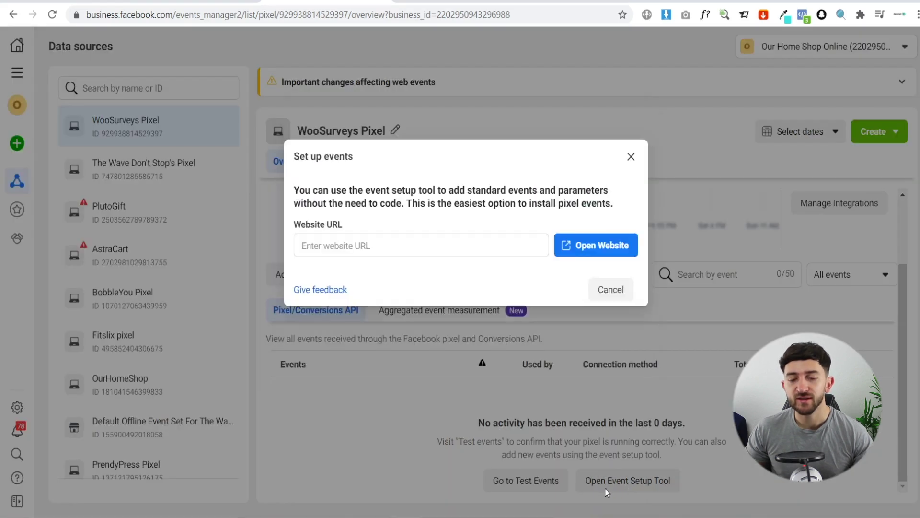
{"action": "left_click", "coordinate": [363, 247]}
{"action": "type", "text": "https://woosurveys.com/"}
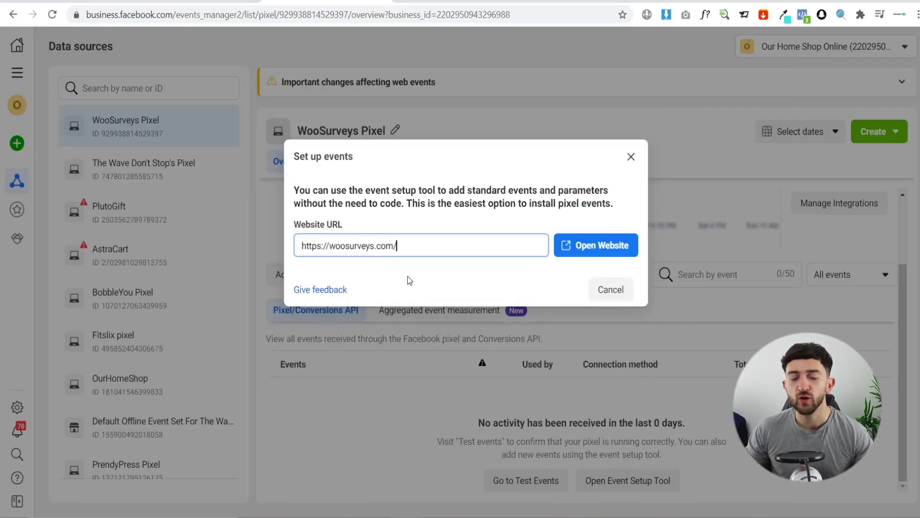
{"action": "left_click", "coordinate": [597, 244]}
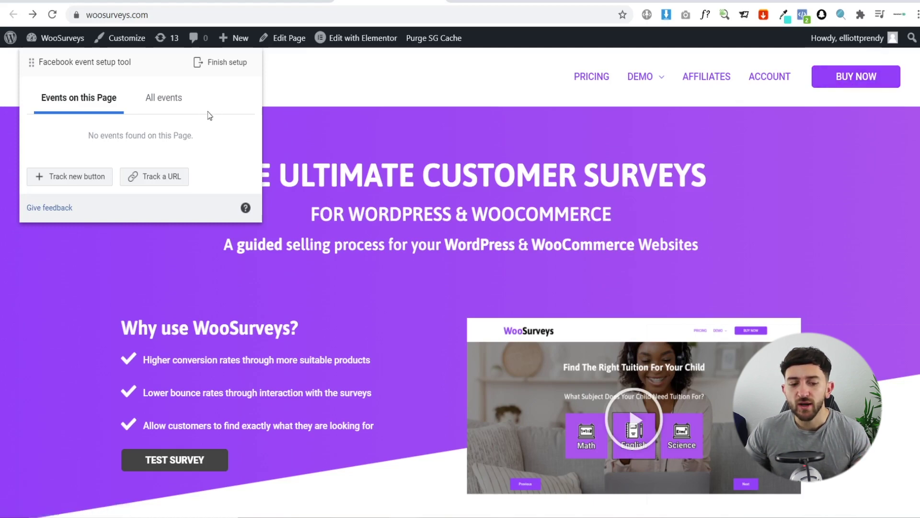
Track the BUY NOW button as an Add to cart event without a value
{"action": "left_click", "coordinate": [79, 175]}
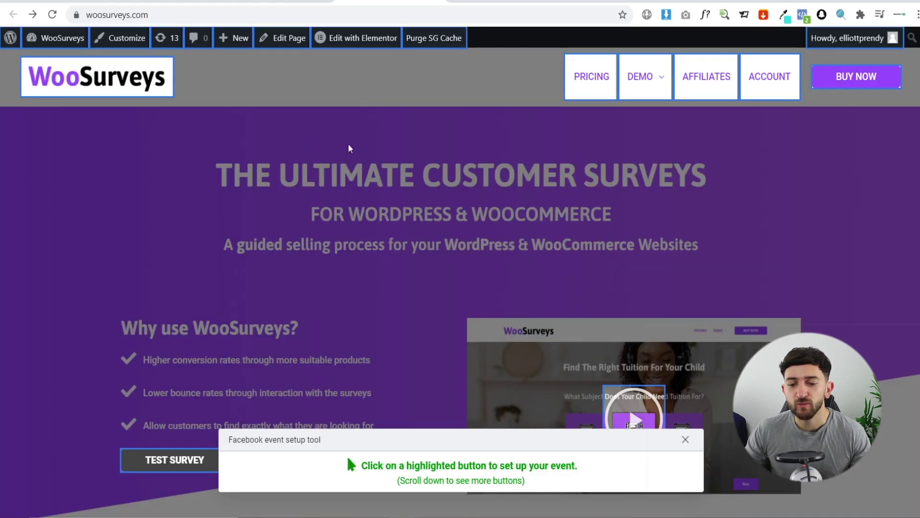
{"action": "left_click", "coordinate": [858, 79]}
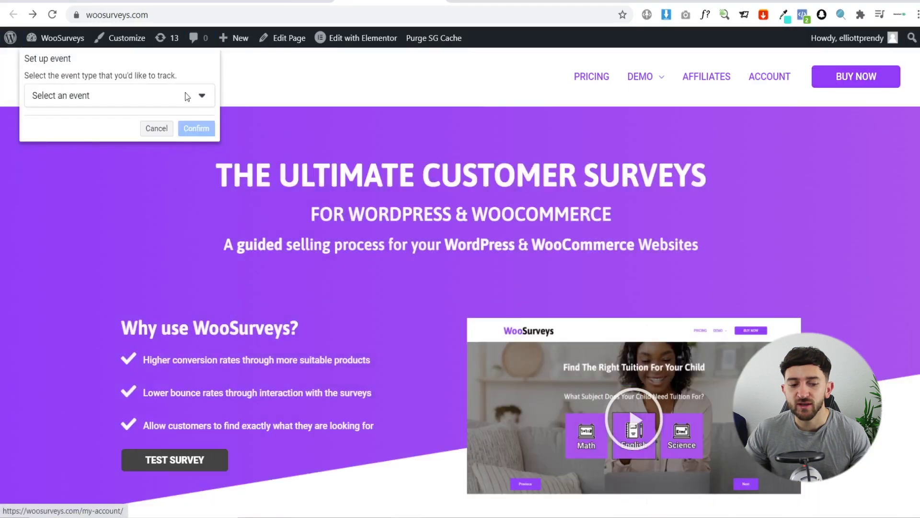
{"action": "left_click", "coordinate": [131, 102]}
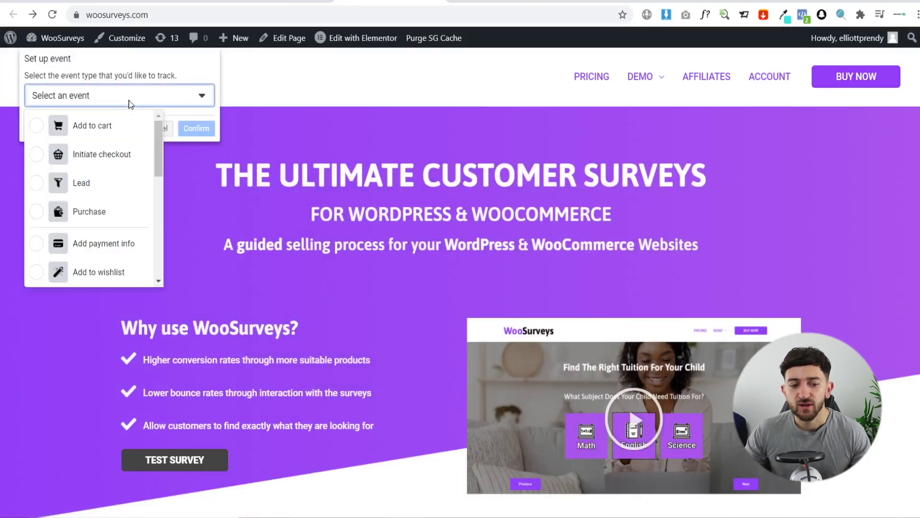
{"action": "left_click", "coordinate": [104, 131]}
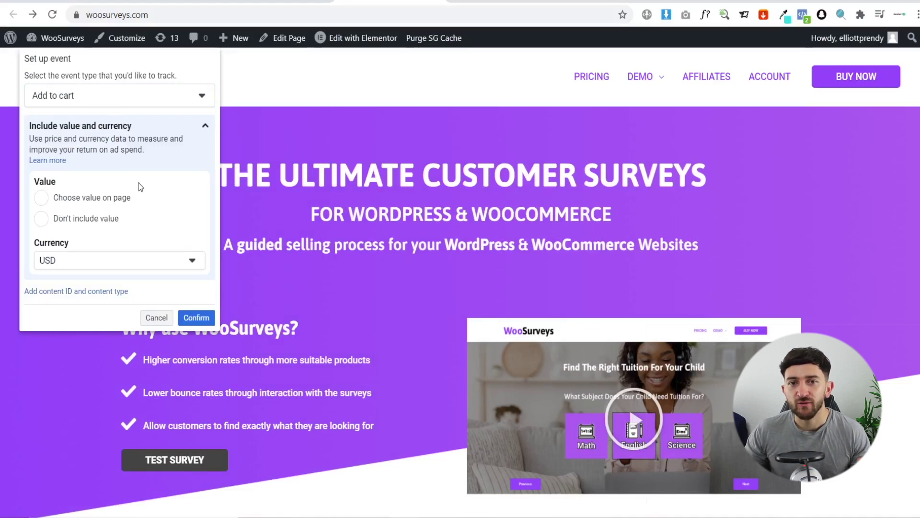
{"action": "left_click", "coordinate": [59, 221]}
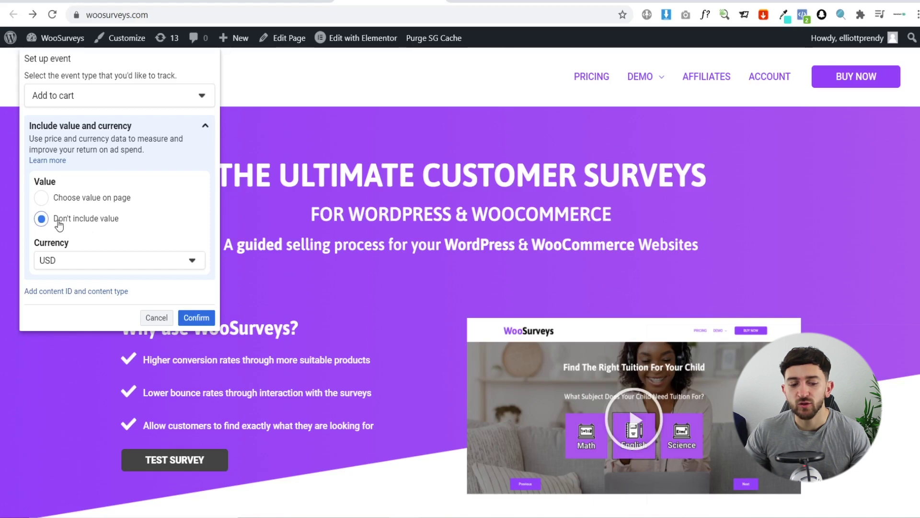
{"action": "left_click", "coordinate": [194, 314]}
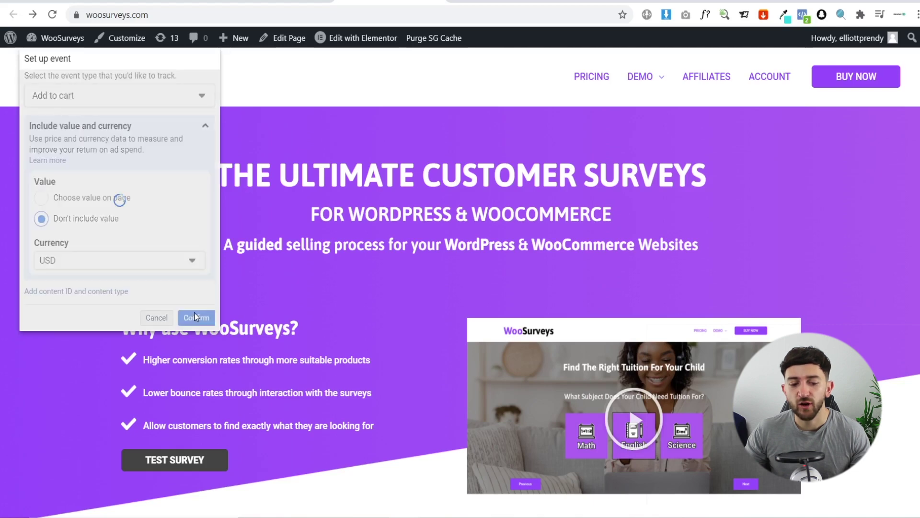
{"action": "scroll", "coordinate": [524, 213], "scroll_direction": "down", "scroll_amount": 9}
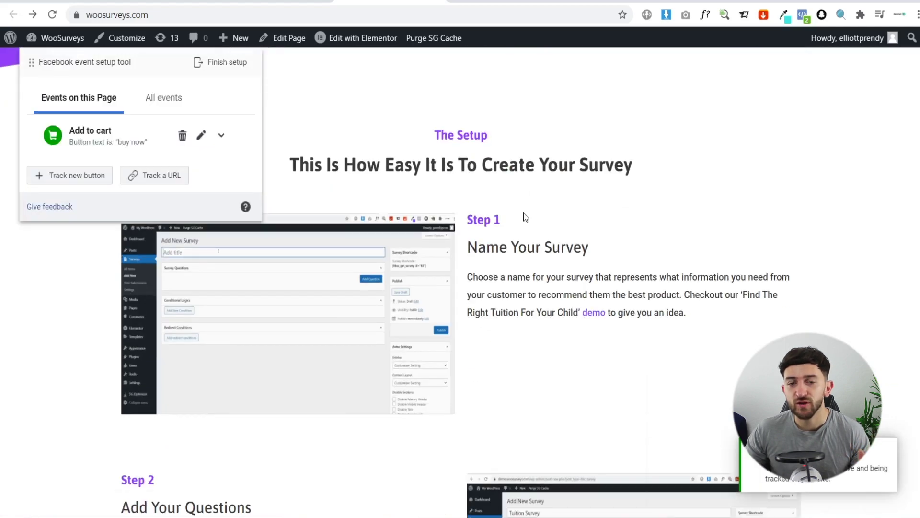
{"action": "scroll", "coordinate": [523, 213], "scroll_direction": "down", "scroll_amount": 20}
{"action": "scroll", "coordinate": [524, 213], "scroll_direction": "down", "scroll_amount": 20}
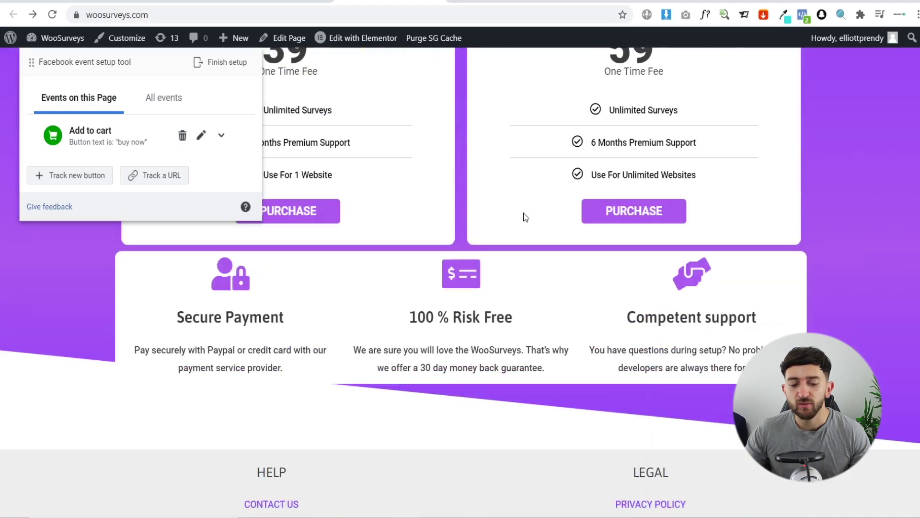
{"action": "scroll", "coordinate": [523, 213], "scroll_direction": "up", "scroll_amount": 3}
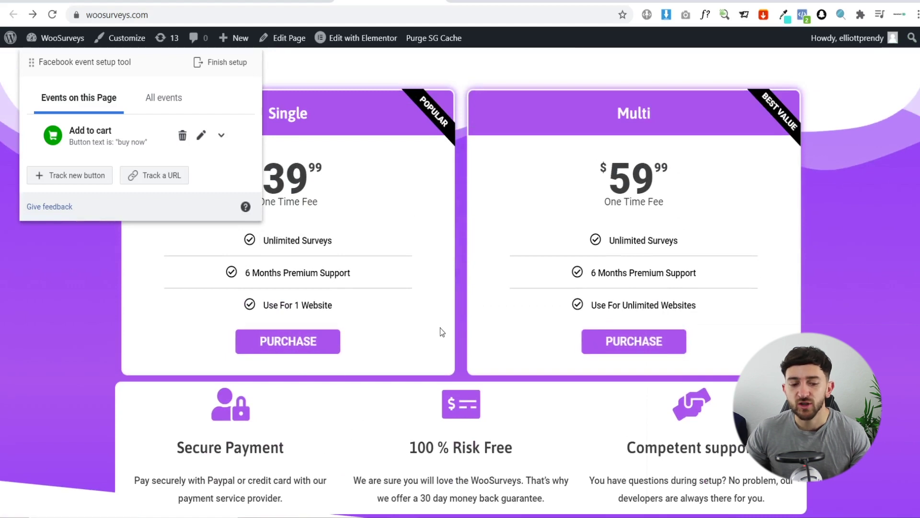
Track the Single plan PURCHASE button as an Add to cart event without a value
{"action": "left_click", "coordinate": [77, 181]}
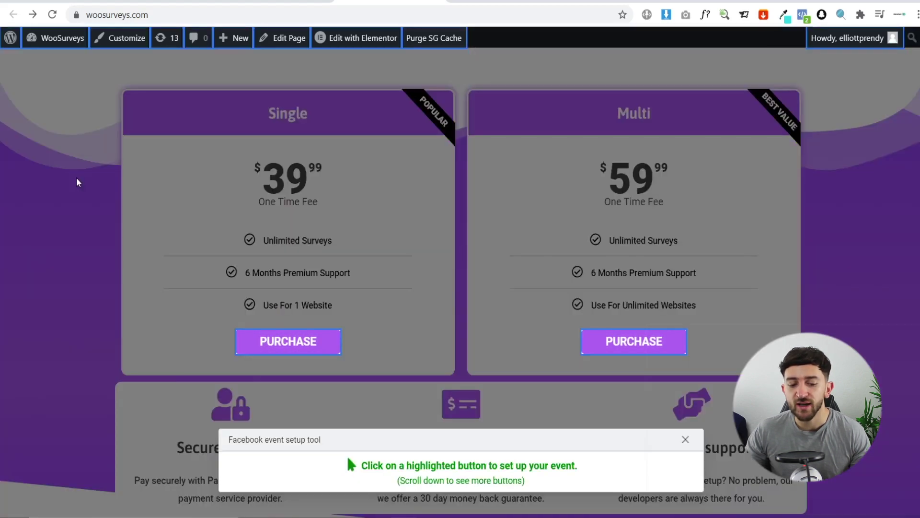
{"action": "left_click", "coordinate": [297, 340]}
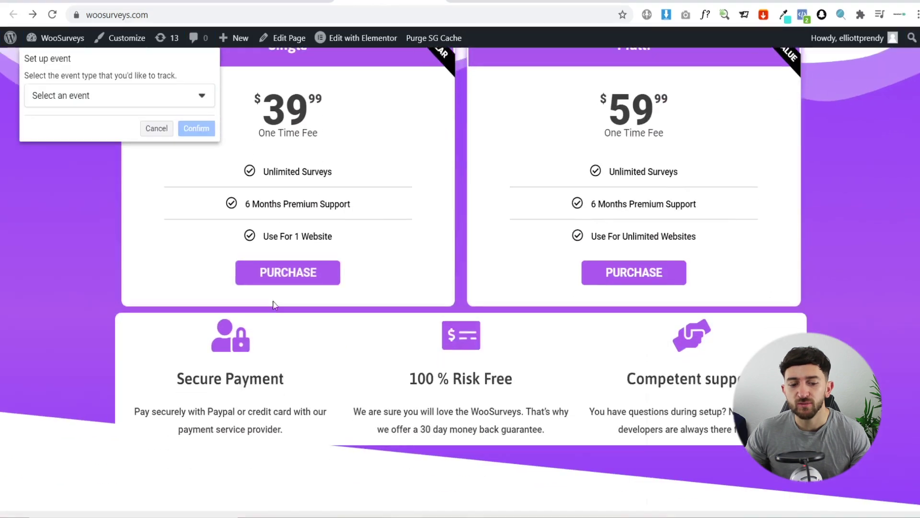
{"action": "left_click", "coordinate": [91, 98]}
{"action": "left_click", "coordinate": [99, 131]}
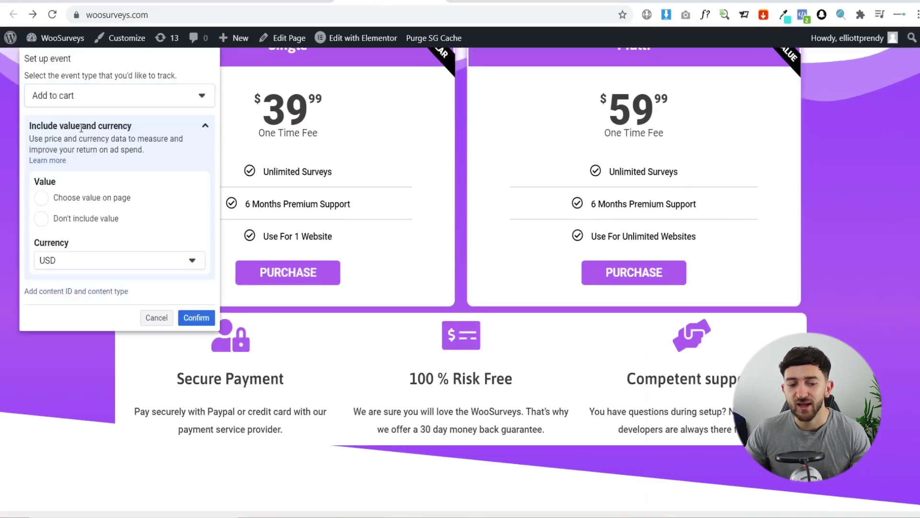
{"action": "left_click", "coordinate": [41, 219]}
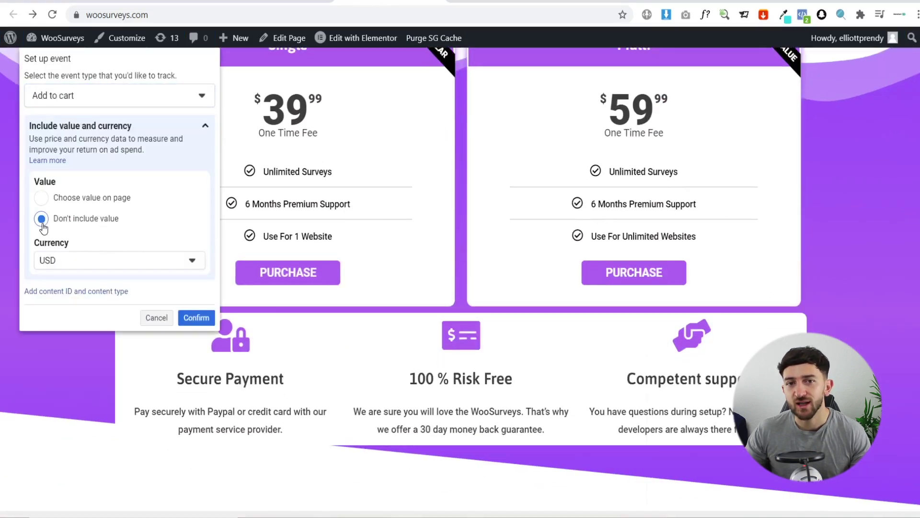
{"action": "left_click", "coordinate": [194, 317]}
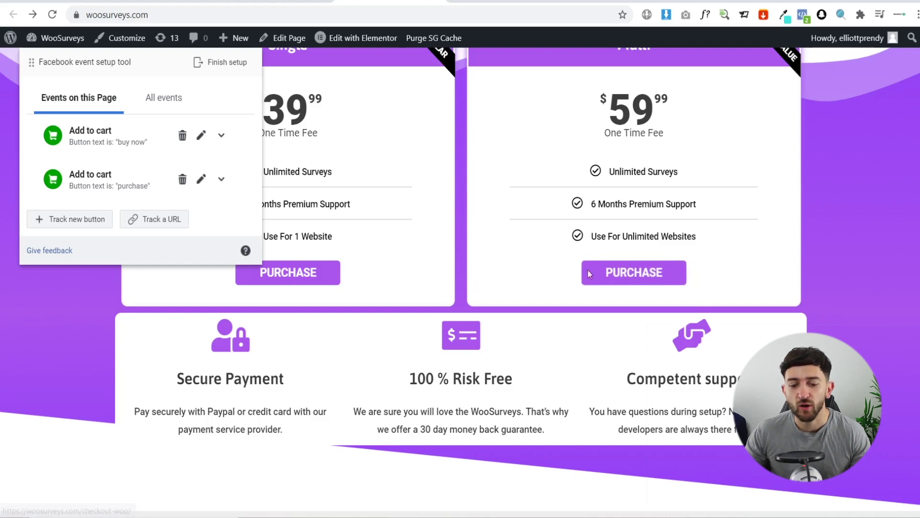
Go to the Multi plan checkout page and scroll down it
{"action": "left_click", "coordinate": [652, 273]}
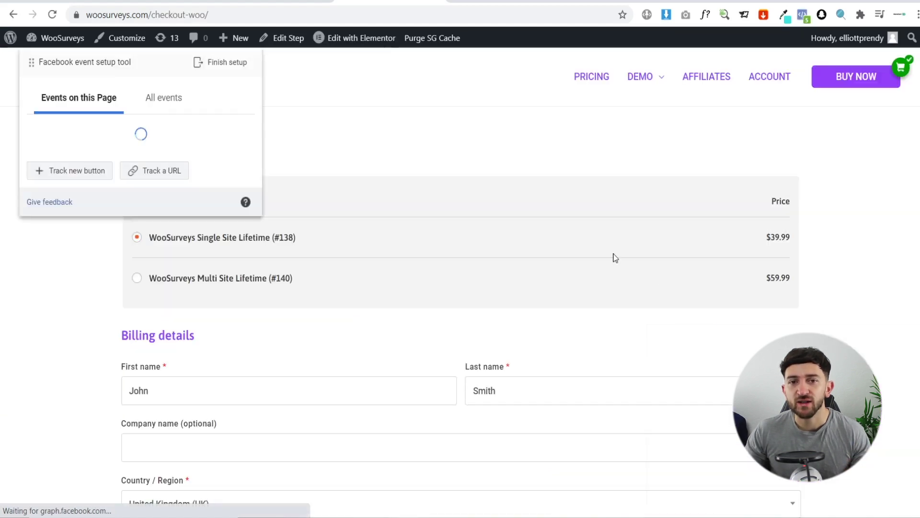
{"action": "scroll", "coordinate": [499, 158], "scroll_direction": "down", "scroll_amount": 15}
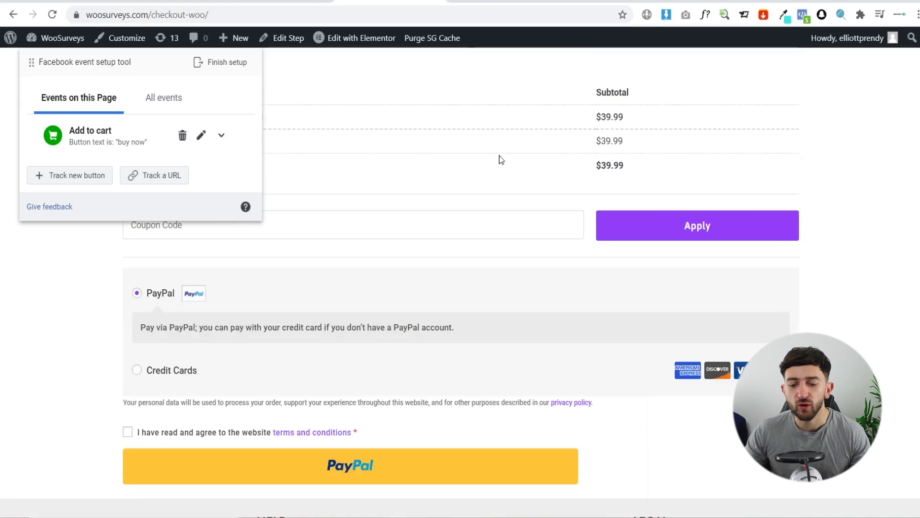
{"action": "scroll", "coordinate": [499, 177], "scroll_direction": "down", "scroll_amount": 3}
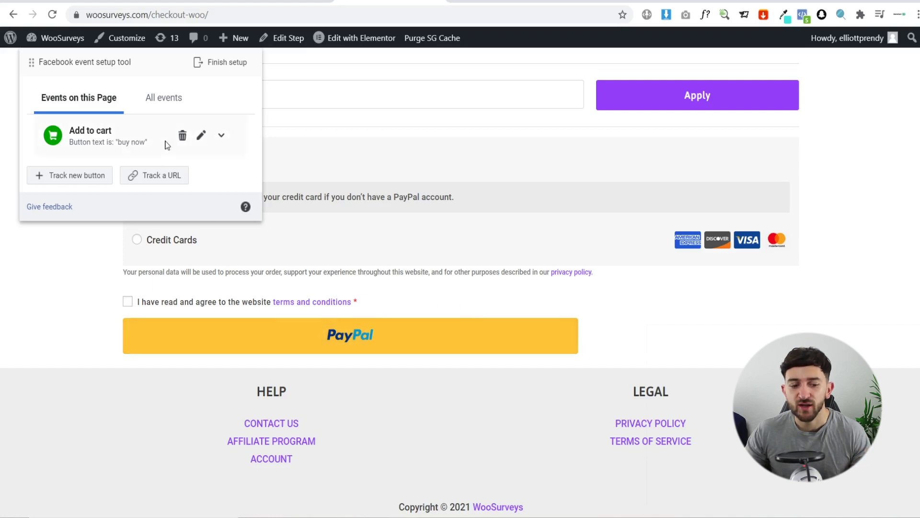
Track the PayPal button as a Purchase event valued at the on-page $39.99 subtotal
{"action": "left_click", "coordinate": [75, 186]}
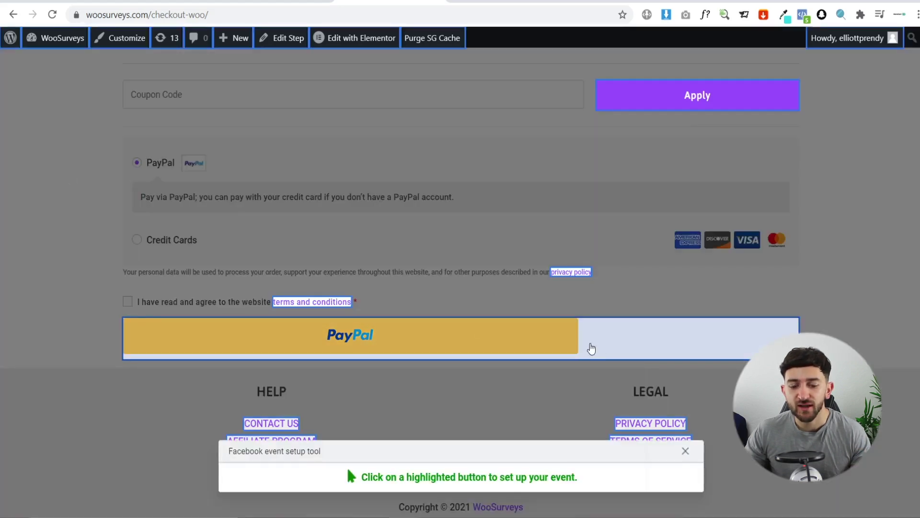
{"action": "left_click", "coordinate": [591, 345]}
{"action": "left_click", "coordinate": [73, 100]}
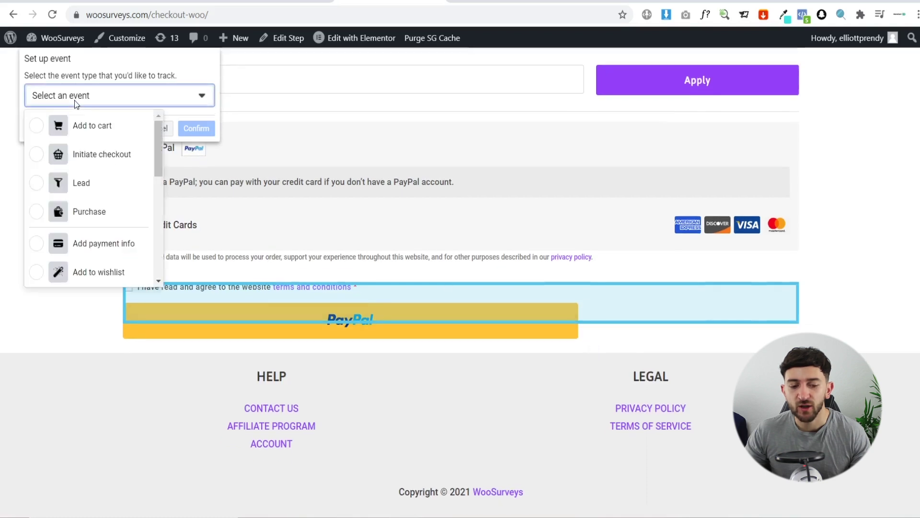
{"action": "left_click", "coordinate": [102, 211]}
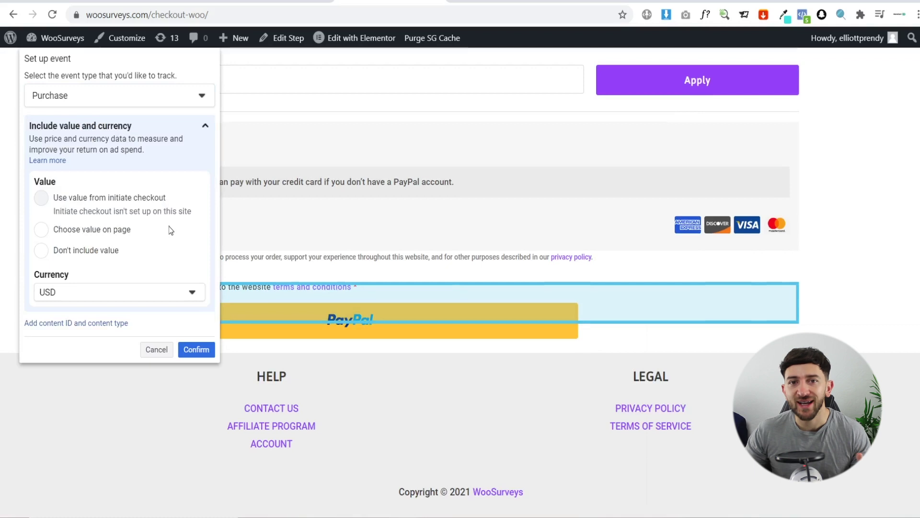
{"action": "left_click", "coordinate": [49, 233]}
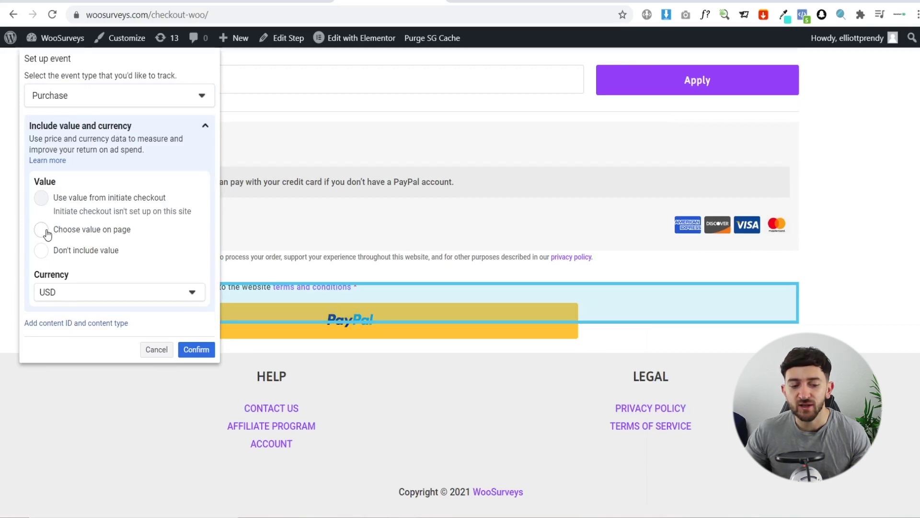
{"action": "scroll", "coordinate": [438, 217], "scroll_direction": "up", "scroll_amount": 5}
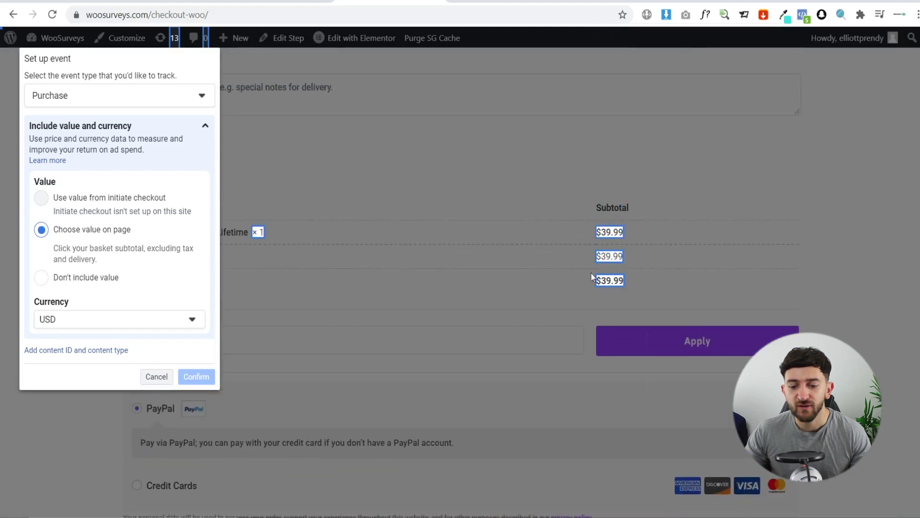
{"action": "left_click", "coordinate": [615, 283]}
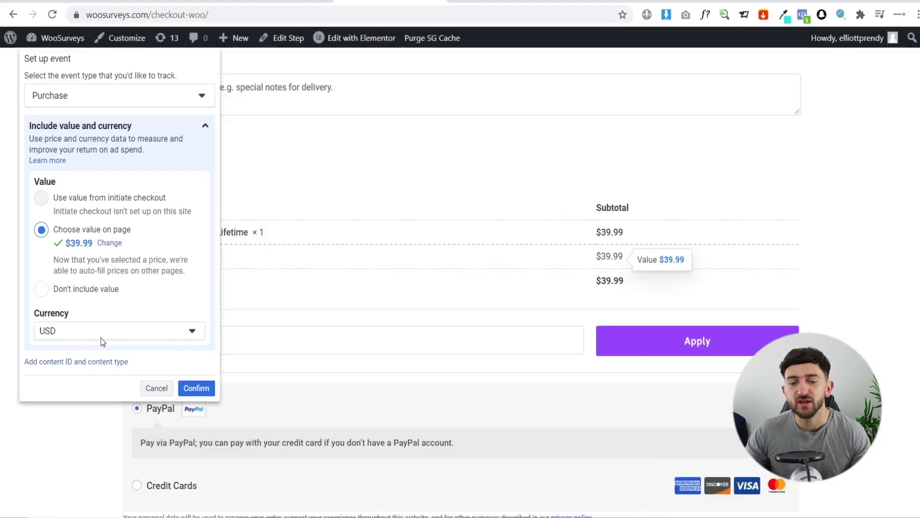
{"action": "left_click", "coordinate": [193, 387]}
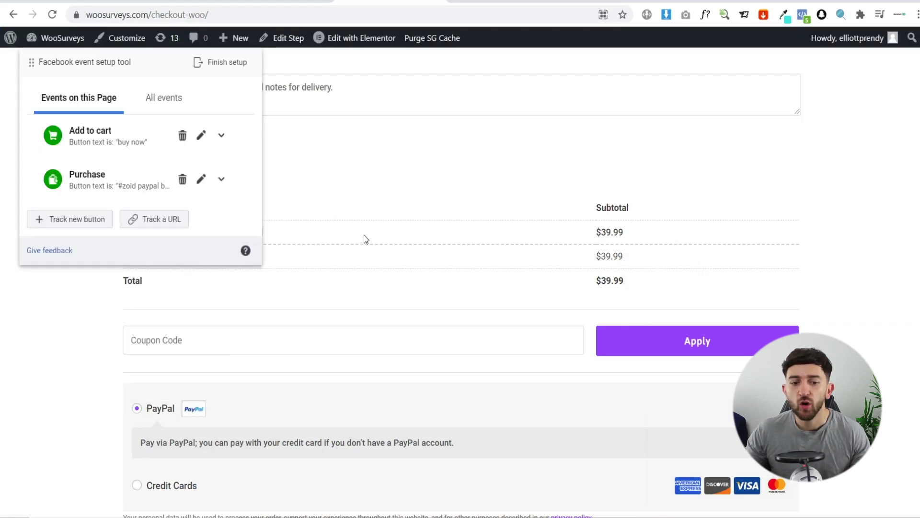
Finish event setup with the three events and skip the feedback survey
{"action": "left_click", "coordinate": [211, 62]}
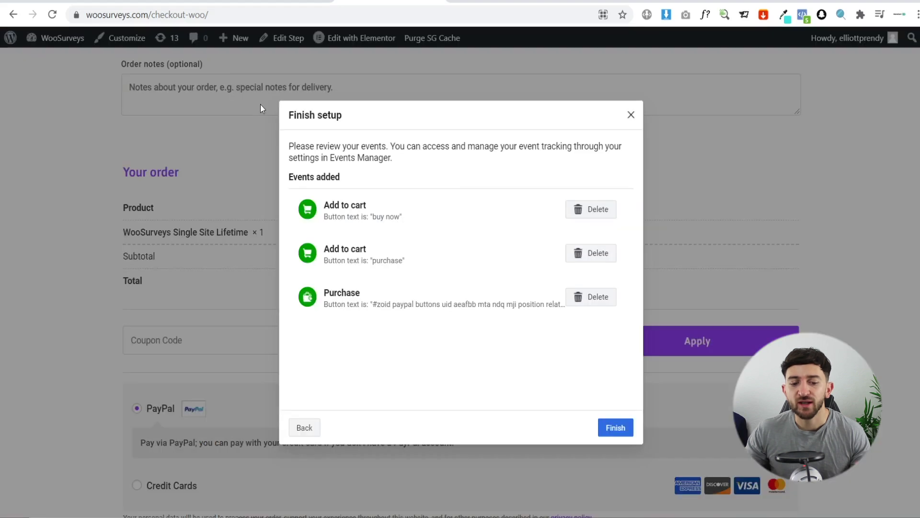
{"action": "left_click", "coordinate": [615, 427]}
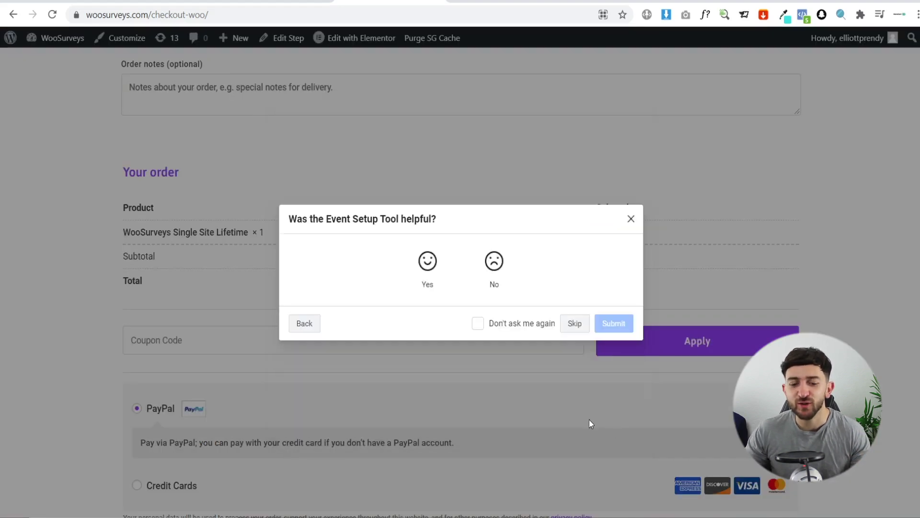
{"action": "left_click", "coordinate": [575, 324]}
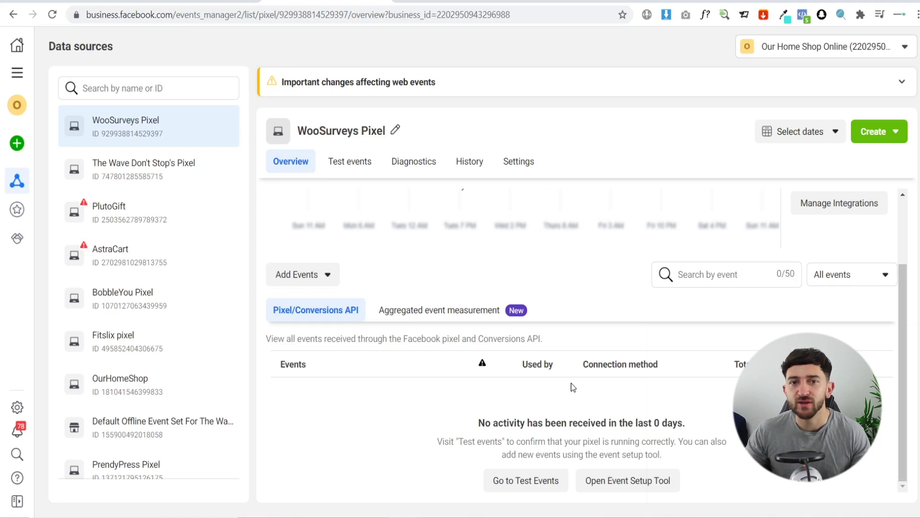
From Test Events, open woosurveys.com and click BUY NOW to fire test events
{"action": "left_click", "coordinate": [533, 480]}
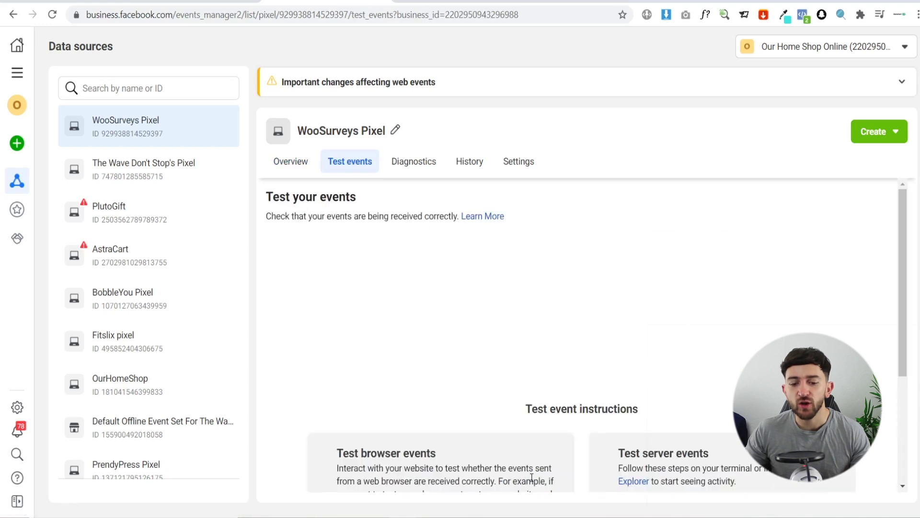
{"action": "scroll", "coordinate": [413, 290], "scroll_direction": "down", "scroll_amount": 4}
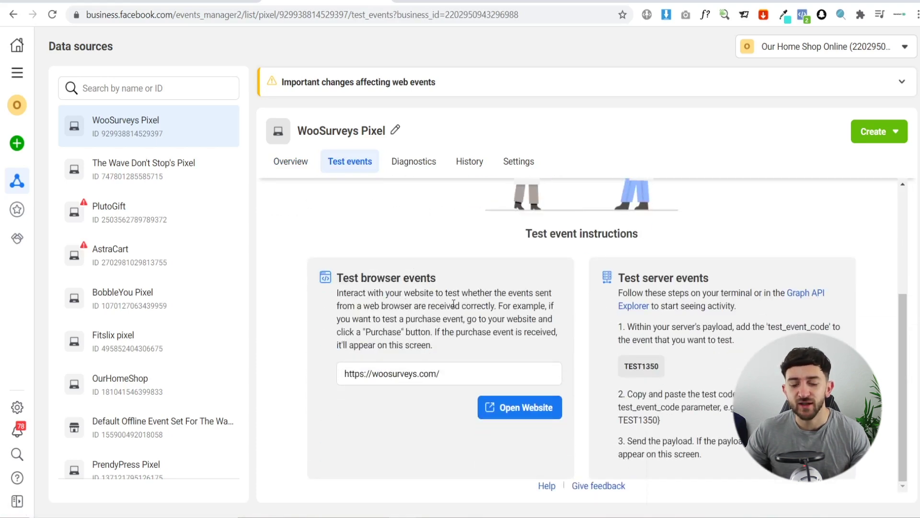
{"action": "left_click", "coordinate": [520, 408]}
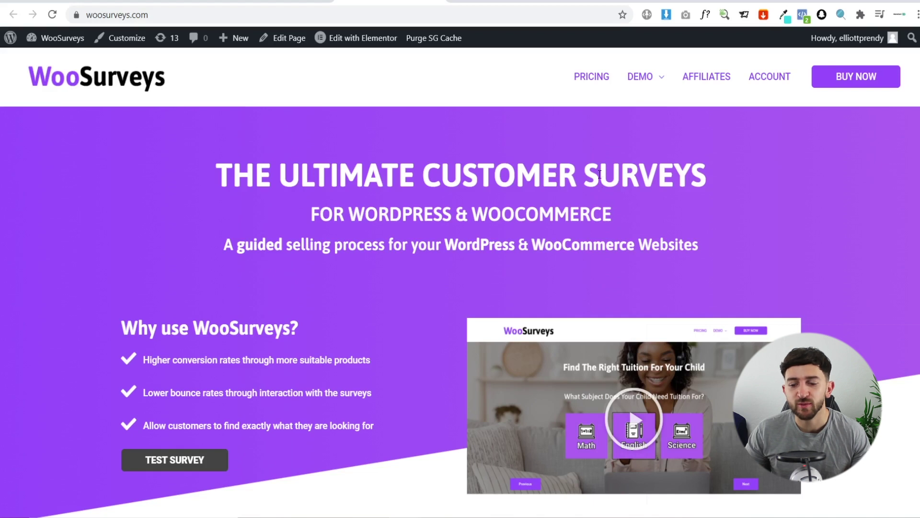
{"action": "left_click", "coordinate": [882, 76]}
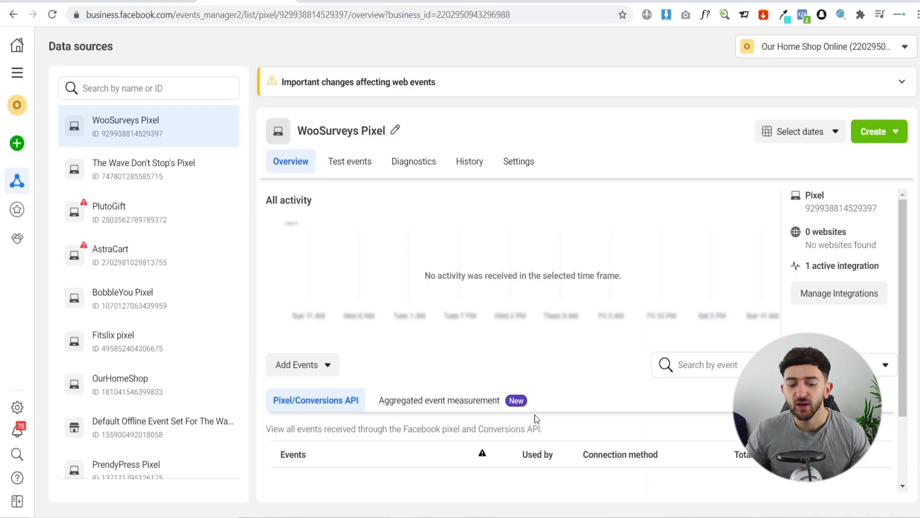
{"action": "scroll", "coordinate": [536, 418], "scroll_direction": "down", "scroll_amount": 2}
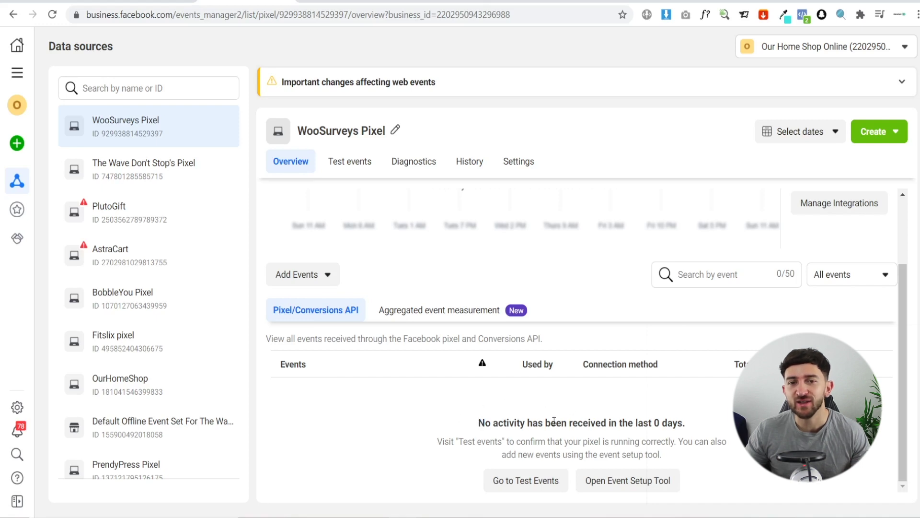
{"action": "left_click", "coordinate": [119, 167]}
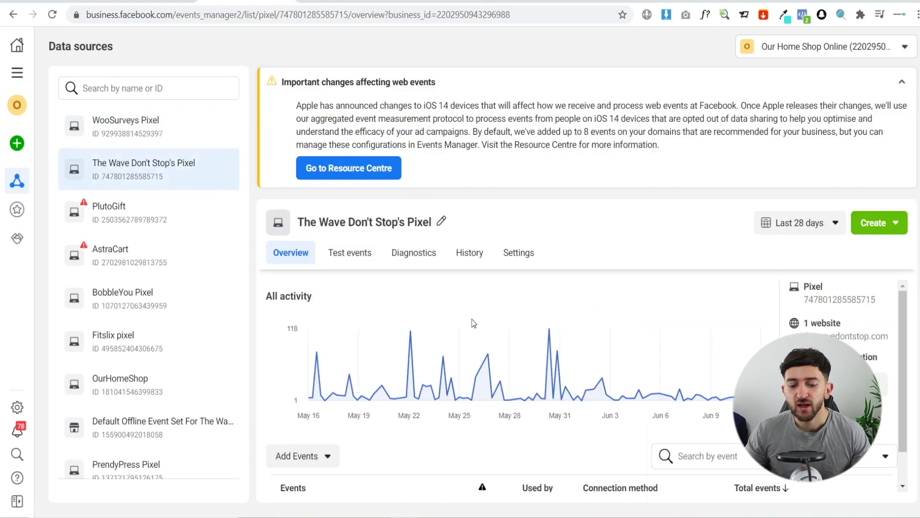
{"action": "scroll", "coordinate": [472, 319], "scroll_direction": "down", "scroll_amount": 5}
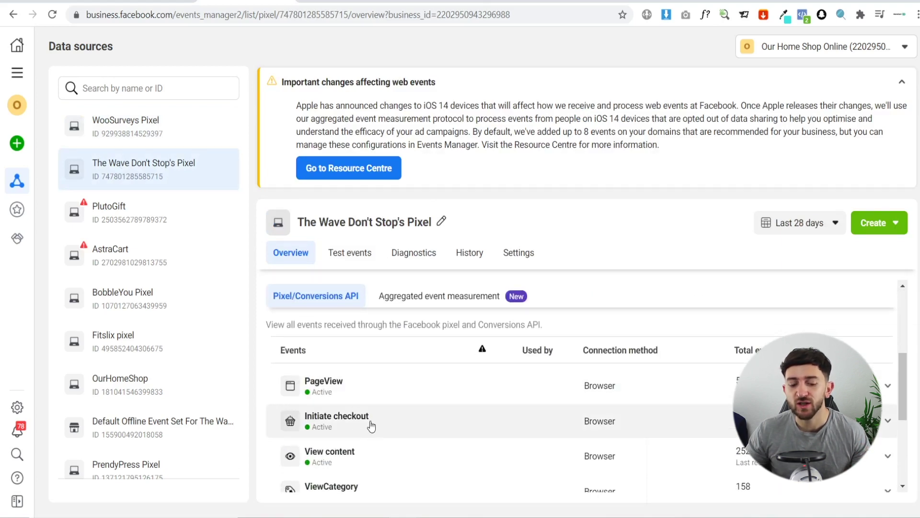
{"action": "scroll", "coordinate": [396, 441], "scroll_direction": "down", "scroll_amount": 1}
{"action": "scroll", "coordinate": [395, 442], "scroll_direction": "down", "scroll_amount": 3}
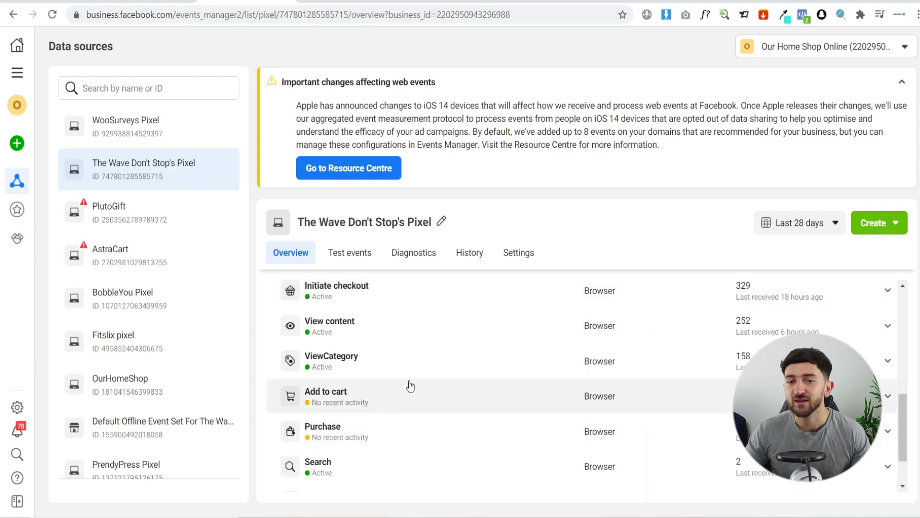
{"action": "scroll", "coordinate": [418, 354], "scroll_direction": "up", "scroll_amount": 4}
{"action": "scroll", "coordinate": [441, 364], "scroll_direction": "up", "scroll_amount": 3}
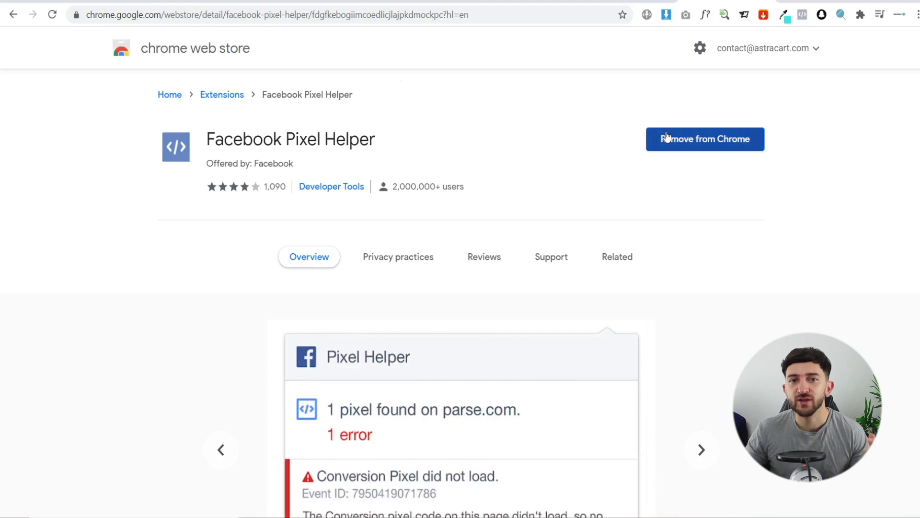
Return to the woosurveys.com homepage and check its firing pixels with Facebook Pixel Helper
{"action": "left_click", "coordinate": [354, 2]}
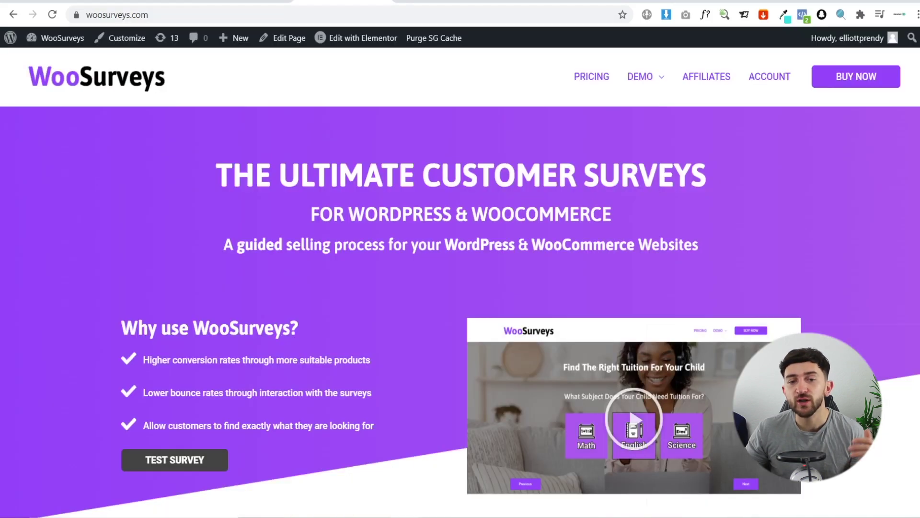
{"action": "left_click", "coordinate": [803, 15]}
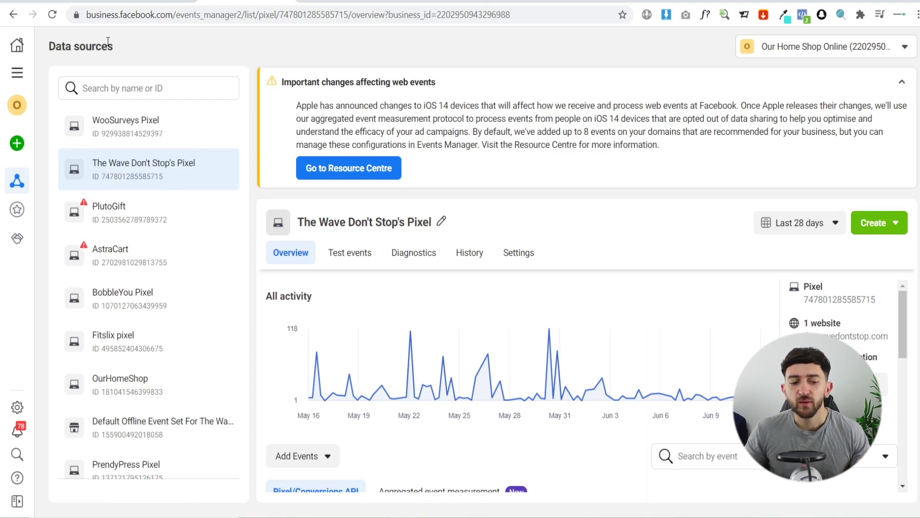
From All tools go to Audiences and choose Create Audience > Custom Audience
{"action": "left_click", "coordinate": [19, 78]}
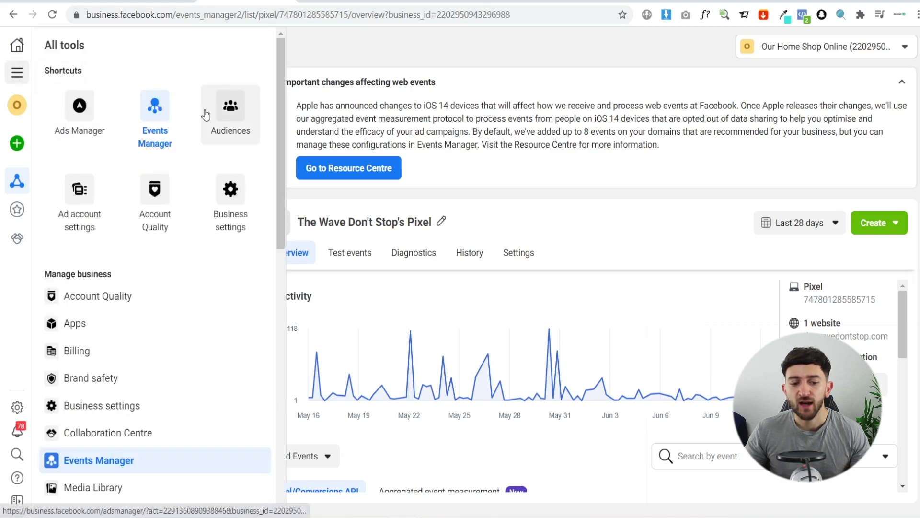
{"action": "left_click", "coordinate": [225, 106]}
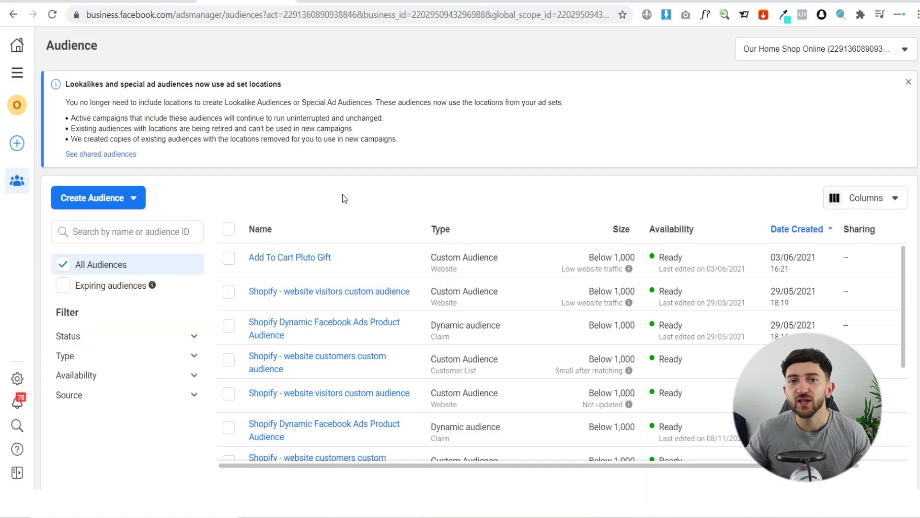
{"action": "left_click", "coordinate": [109, 208]}
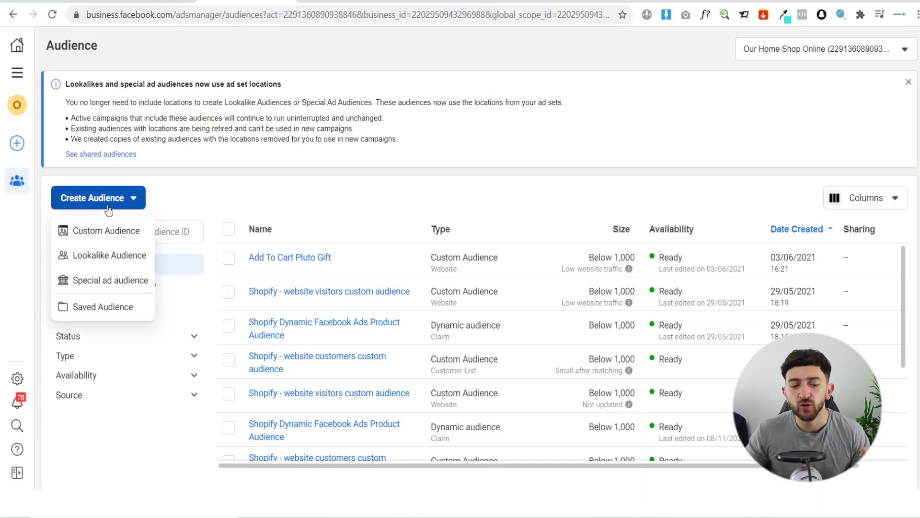
{"action": "left_click", "coordinate": [117, 230]}
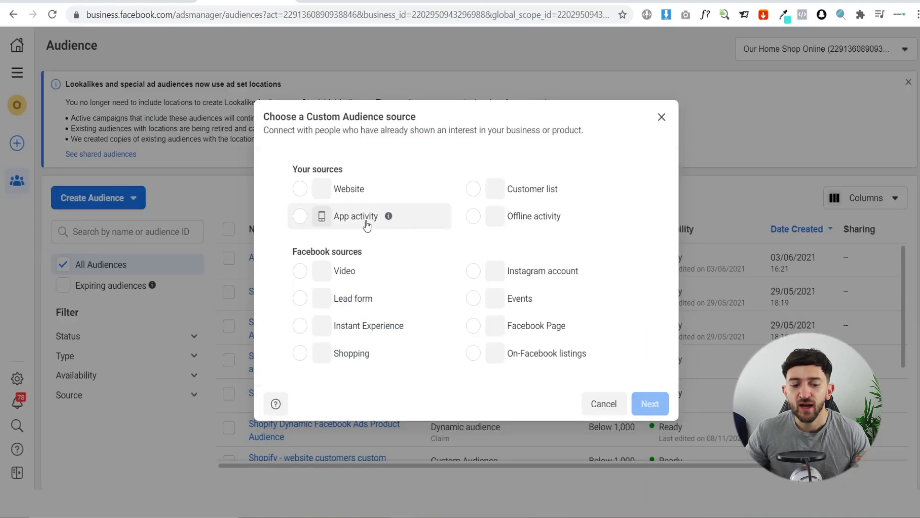